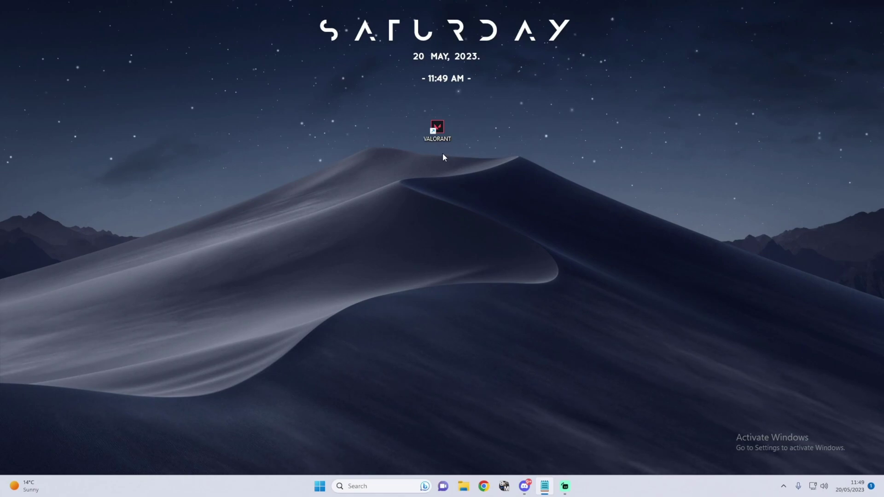
Open the VALORANT shortcut's compatibility tab and its high DPI settings.
{"action": "right_click", "coordinate": [439, 133]}
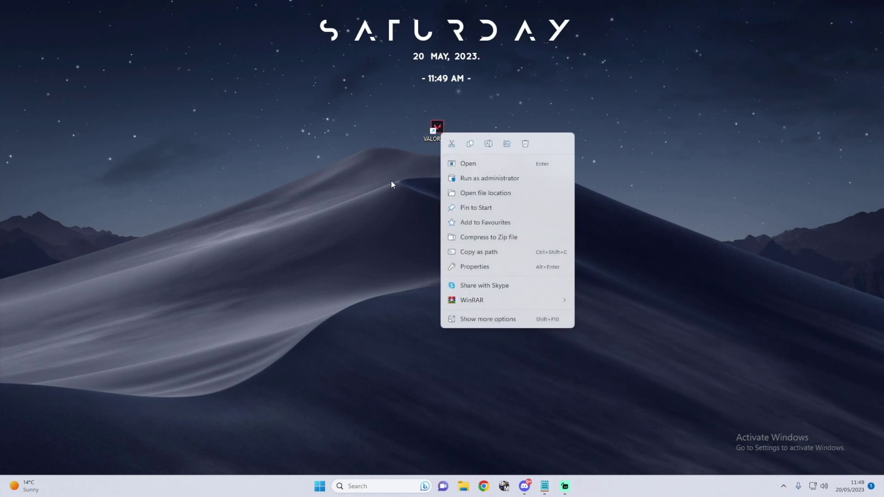
{"action": "left_click", "coordinate": [489, 268]}
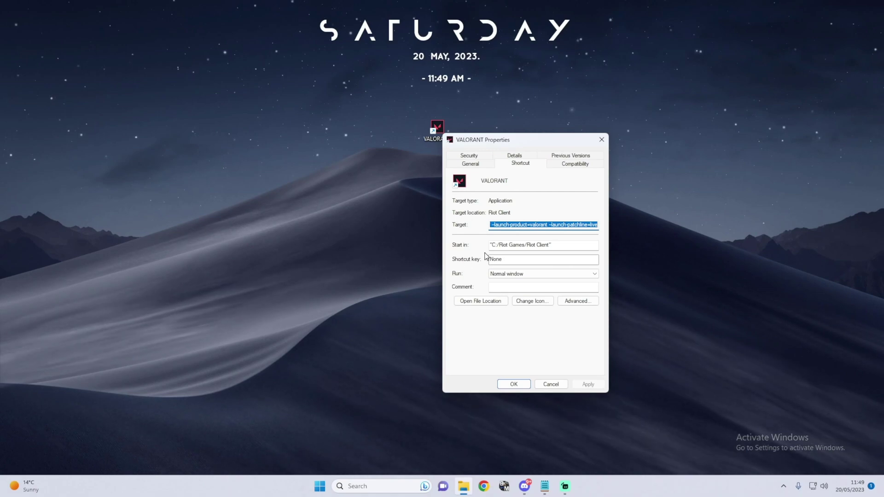
{"action": "left_click", "coordinate": [566, 169]}
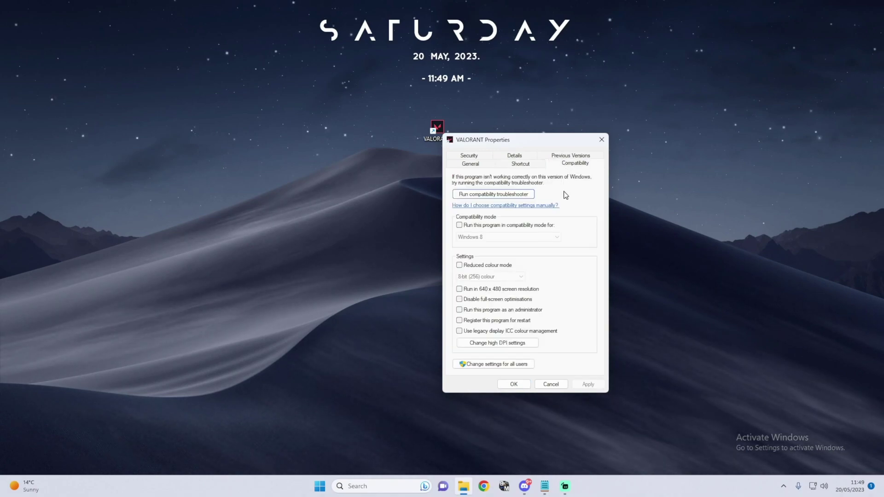
{"action": "left_click", "coordinate": [508, 342]}
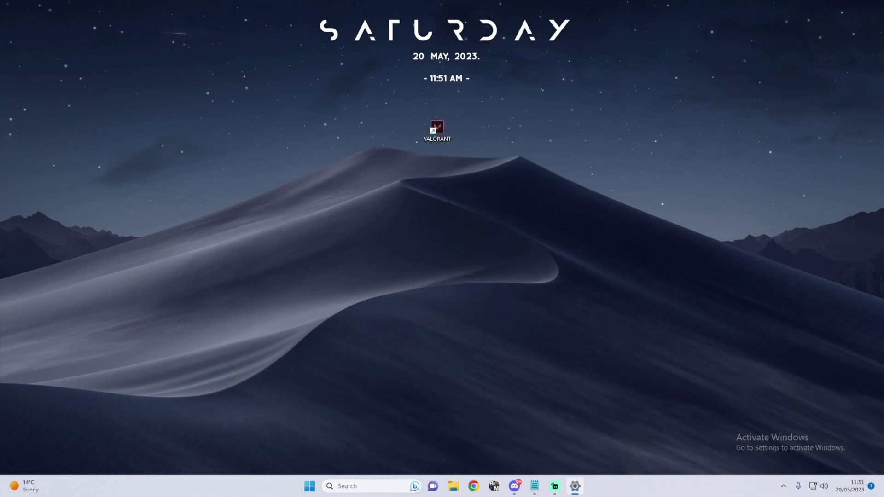
Bring up the Windows Mouse Properties dialog showing pointer speed and precision options.
{"action": "left_click", "coordinate": [574, 486]}
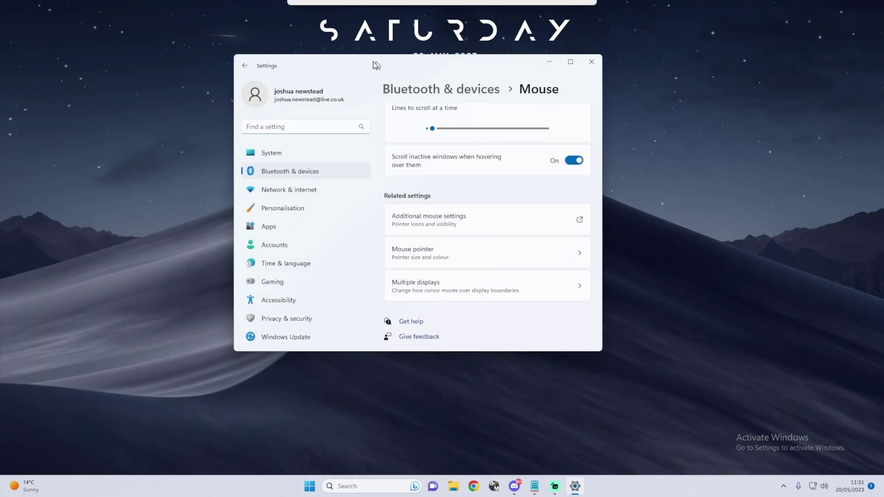
{"action": "left_click", "coordinate": [427, 217]}
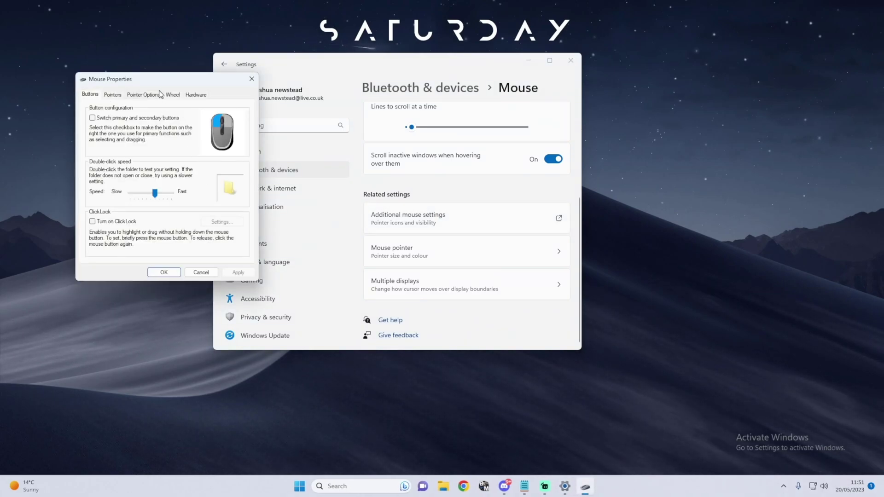
{"action": "left_click_drag", "start_coordinate": [158, 81], "coordinate": [321, 76]}
{"action": "left_click", "coordinate": [294, 92]}
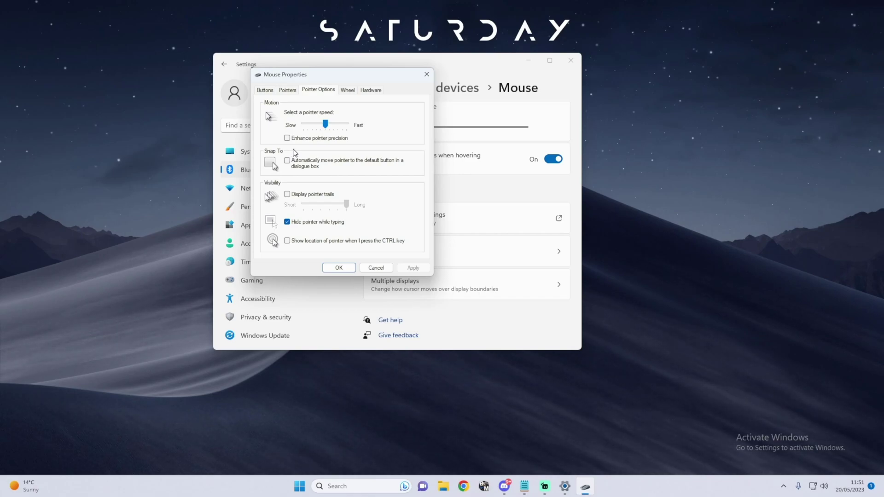
{"action": "left_click_drag", "start_coordinate": [322, 81], "coordinate": [352, 85]}
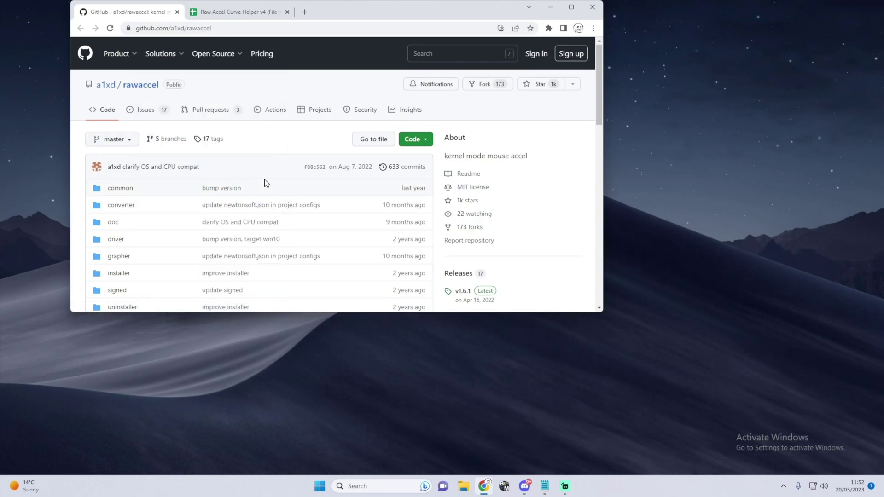
Open the rawaccel v1.6.1 Latest release page on GitHub and look over it.
{"action": "scroll", "coordinate": [452, 204], "scroll_direction": "down", "scroll_amount": 3}
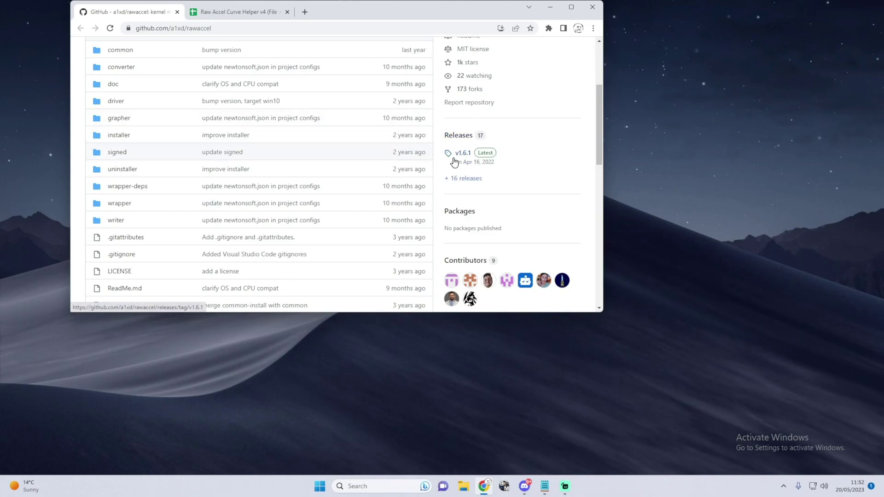
{"action": "left_click", "coordinate": [483, 159]}
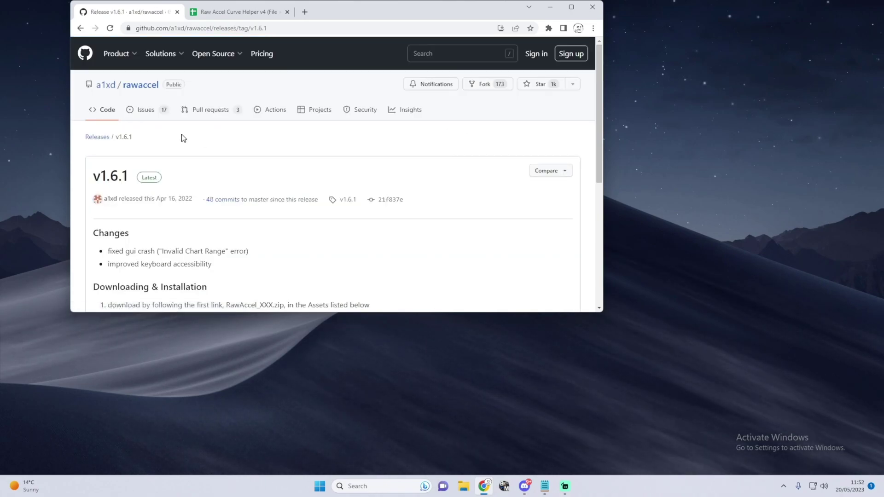
{"action": "scroll", "coordinate": [182, 134], "scroll_direction": "down", "scroll_amount": 3}
{"action": "scroll", "coordinate": [184, 138], "scroll_direction": "down", "scroll_amount": 3}
{"action": "scroll", "coordinate": [194, 204], "scroll_direction": "up", "scroll_amount": 1}
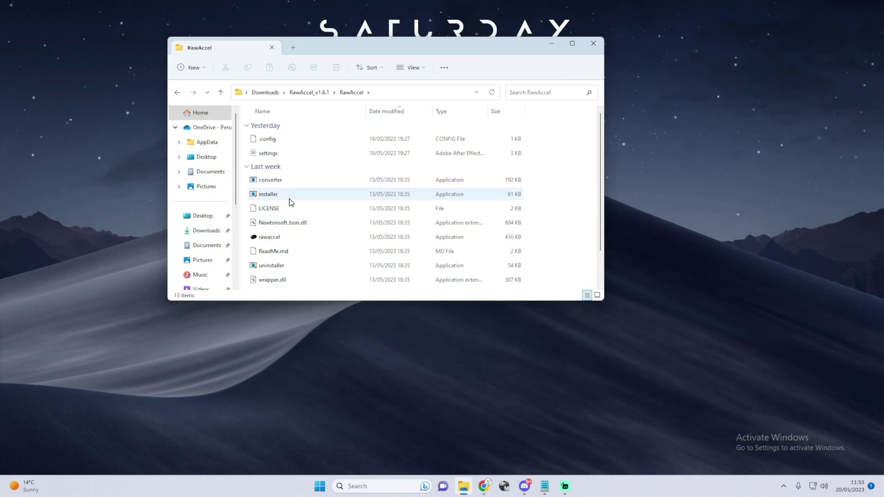
{"action": "mouse_move", "coordinate": [307, 194]}
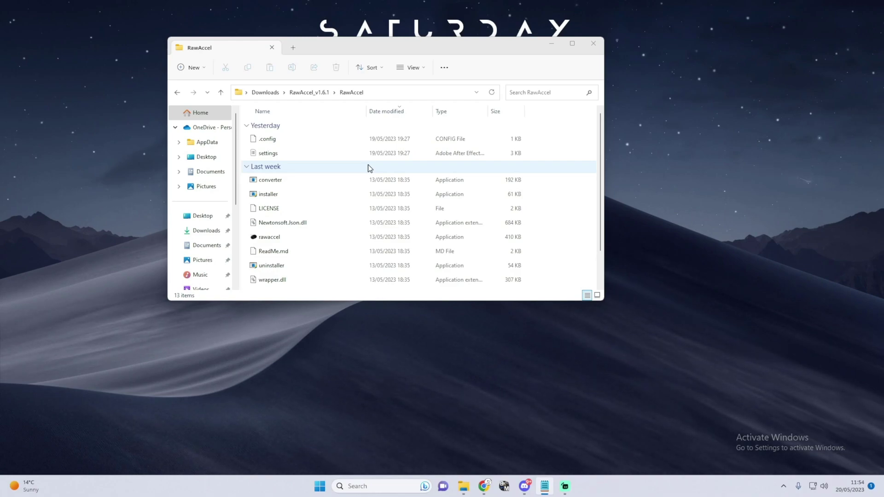
Launch Raw Accel, move its window up and left, and open the Charts menu.
{"action": "double_click", "coordinate": [273, 237]}
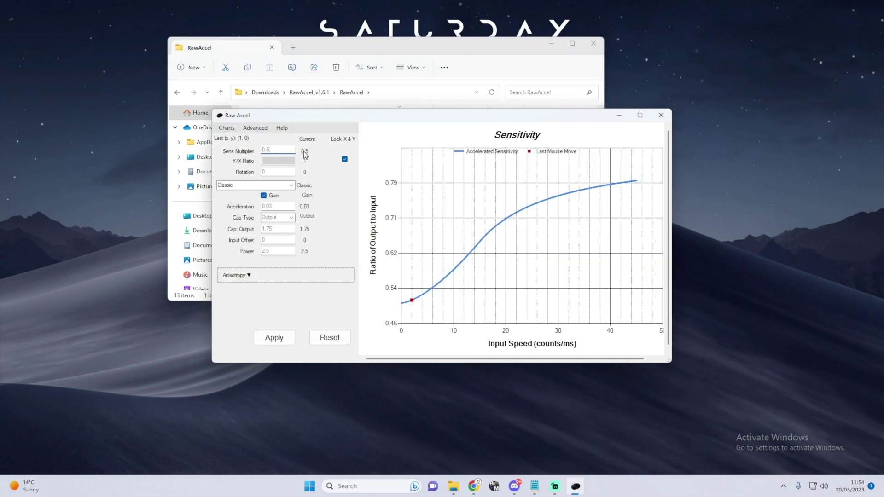
{"action": "left_click_drag", "start_coordinate": [304, 115], "coordinate": [288, 79]}
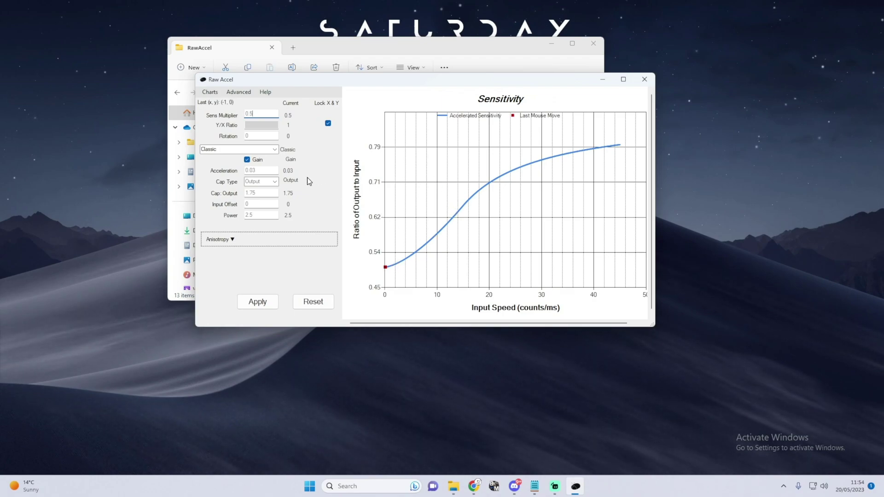
{"action": "left_click", "coordinate": [210, 92]}
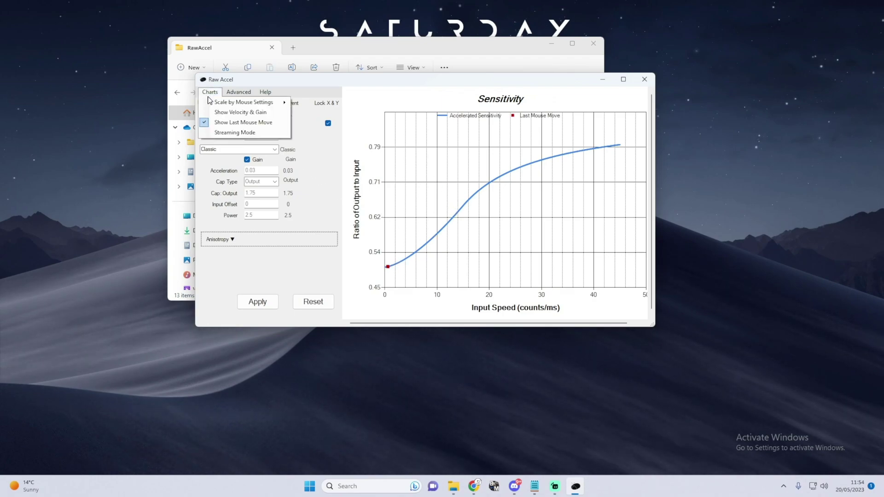
Check Scale by Mouse Settings shows 900 DPI and 1000 poll rate.
{"action": "mouse_move", "coordinate": [266, 107]}
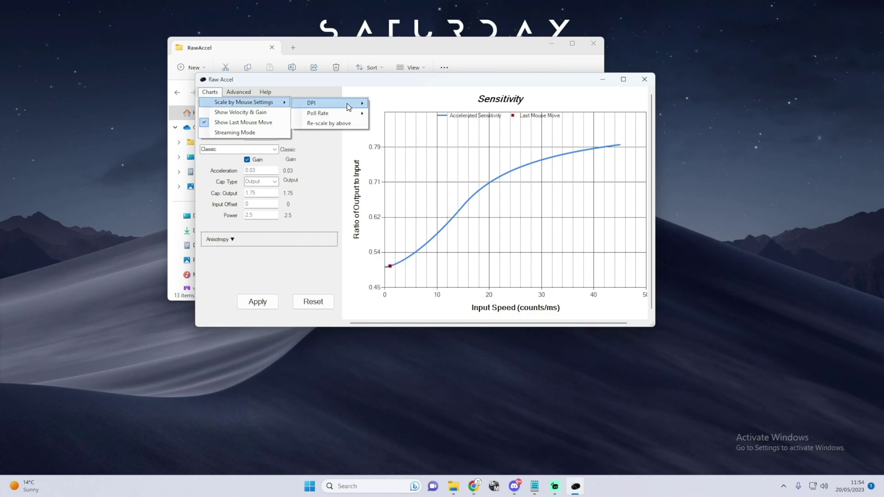
{"action": "mouse_move", "coordinate": [352, 106]}
{"action": "left_click", "coordinate": [401, 106]}
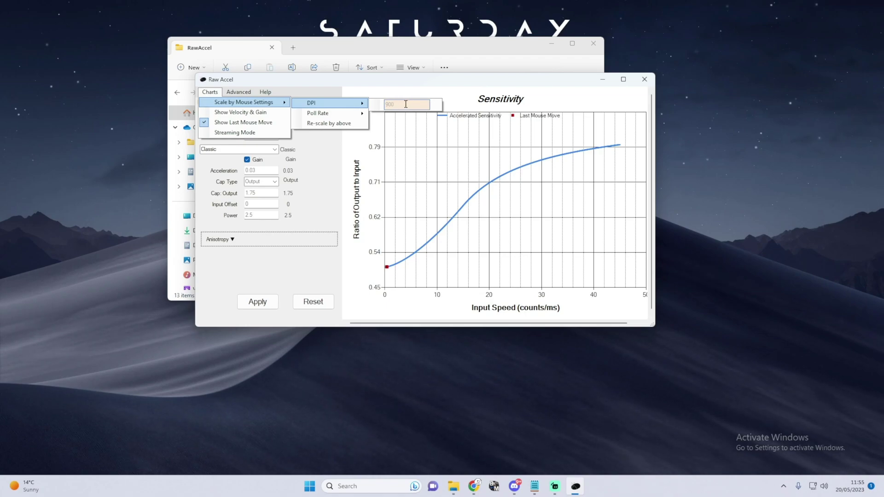
{"action": "left_click_drag", "start_coordinate": [406, 104], "coordinate": [389, 104]}
{"action": "type", "text": "1"}
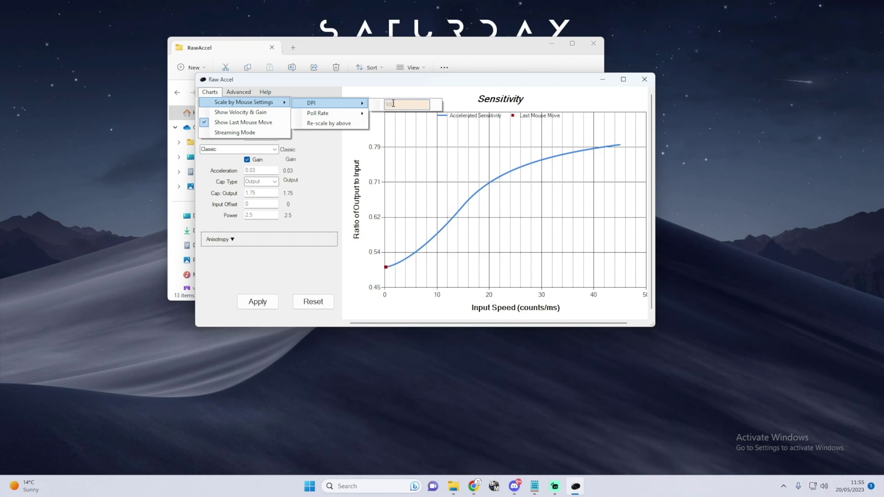
{"action": "left_click_drag", "start_coordinate": [394, 103], "coordinate": [374, 107]}
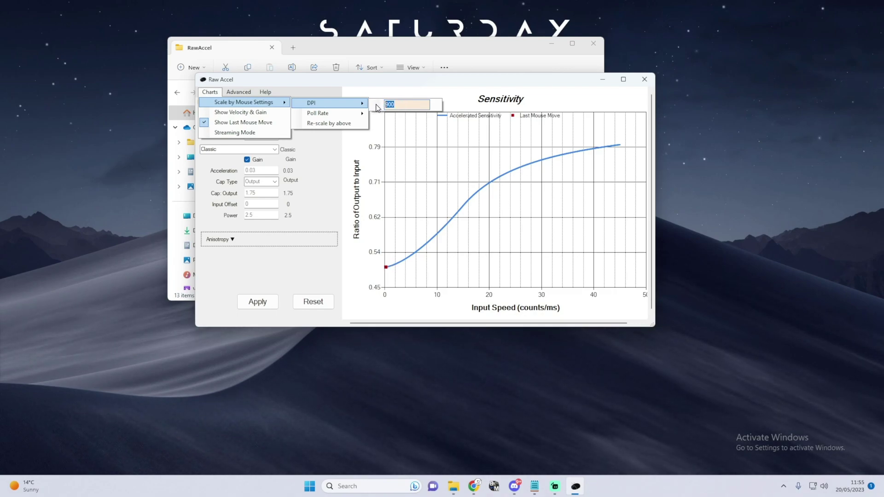
{"action": "mouse_move", "coordinate": [341, 115]}
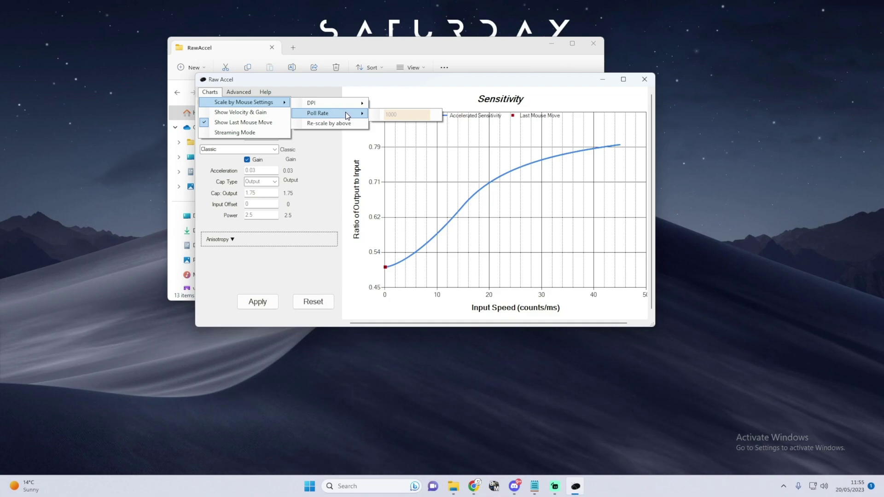
{"action": "left_click_drag", "start_coordinate": [401, 114], "coordinate": [365, 117]}
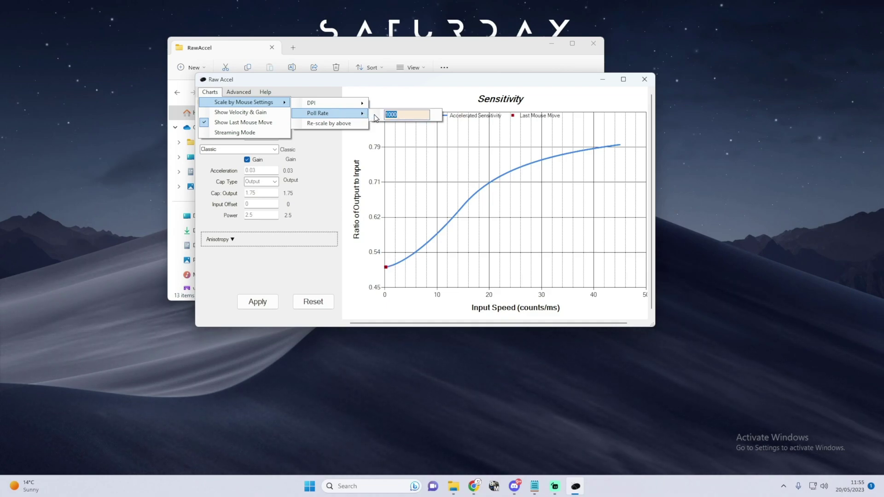
{"action": "key", "text": "alt+Tab"}
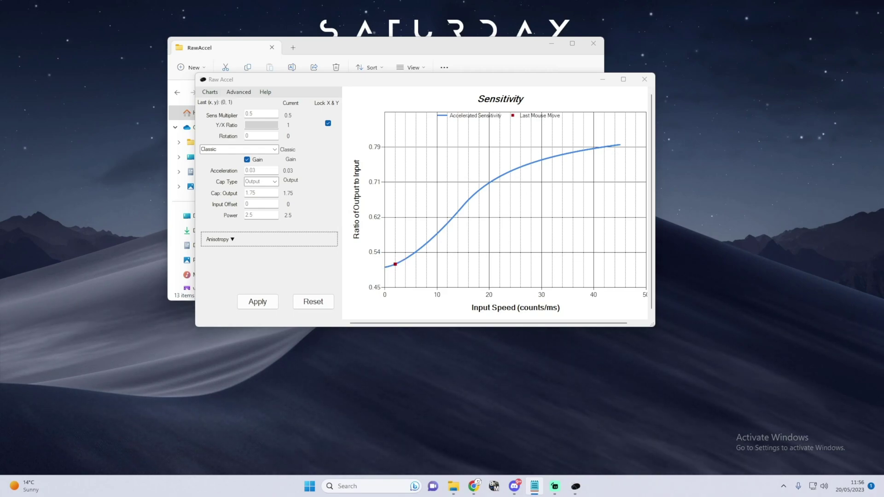
Maximize Chrome and make an editable copy of Raw Accel Curve Helper v4 via File > Make a copy.
{"action": "key", "text": "alt+Tab"}
{"action": "left_click_drag", "start_coordinate": [349, 14], "coordinate": [350, 5]}
{"action": "left_click", "coordinate": [264, 194]}
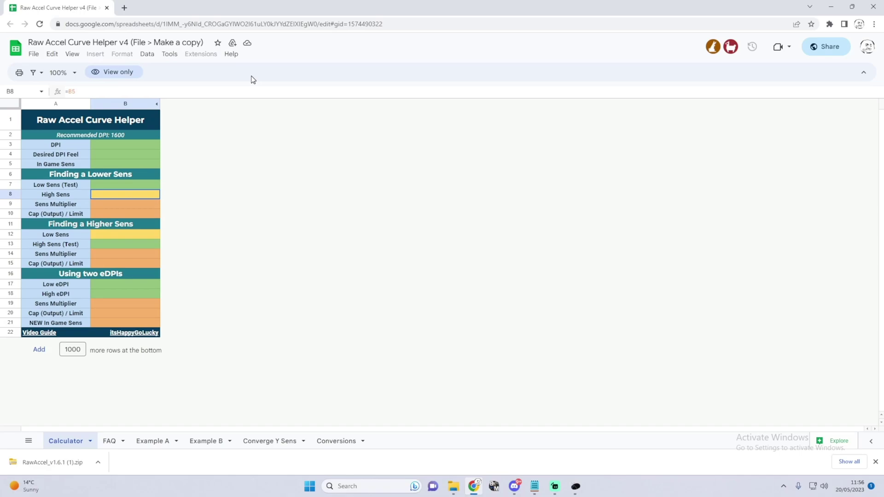
{"action": "left_click", "coordinate": [34, 54]}
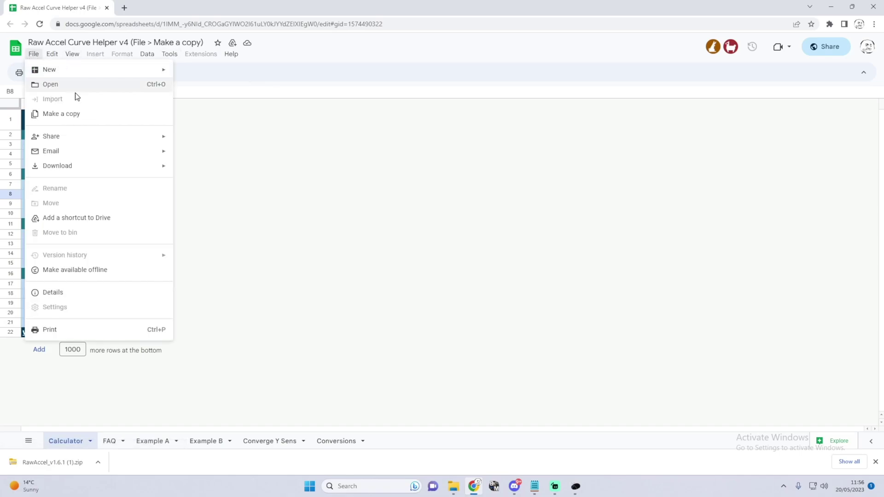
{"action": "left_click", "coordinate": [63, 114]}
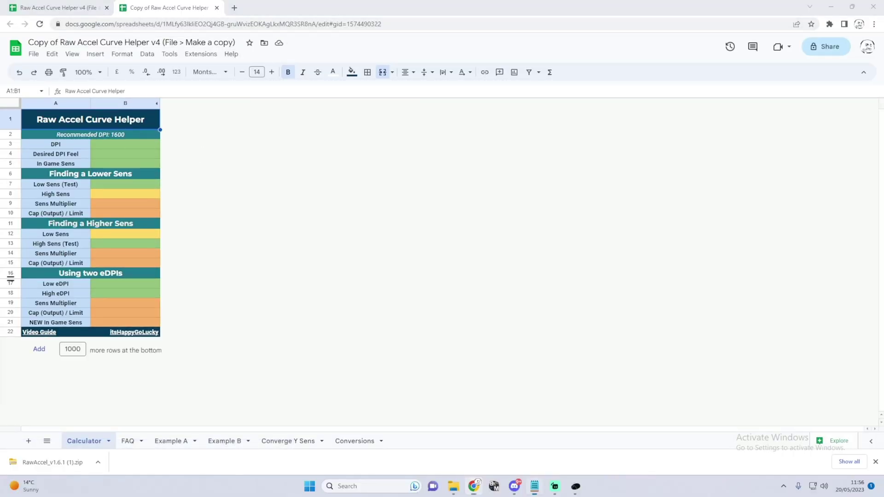
Enter 900, 1600 and 0.35 in B3 and the cells below it.
{"action": "left_click", "coordinate": [131, 145]}
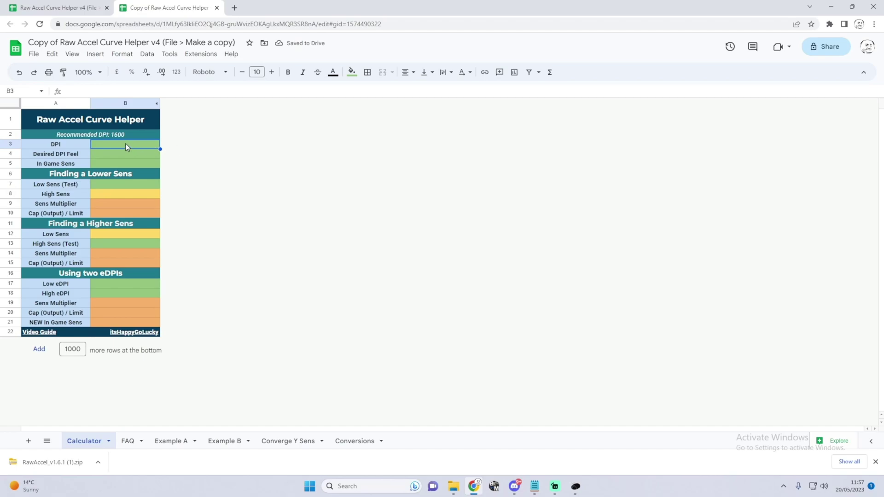
{"action": "type", "text": "900"}
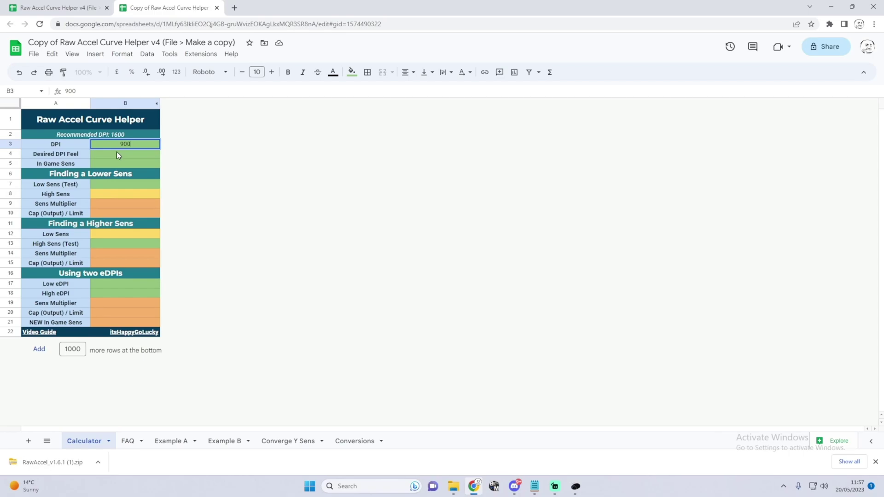
{"action": "key", "text": "Return"}
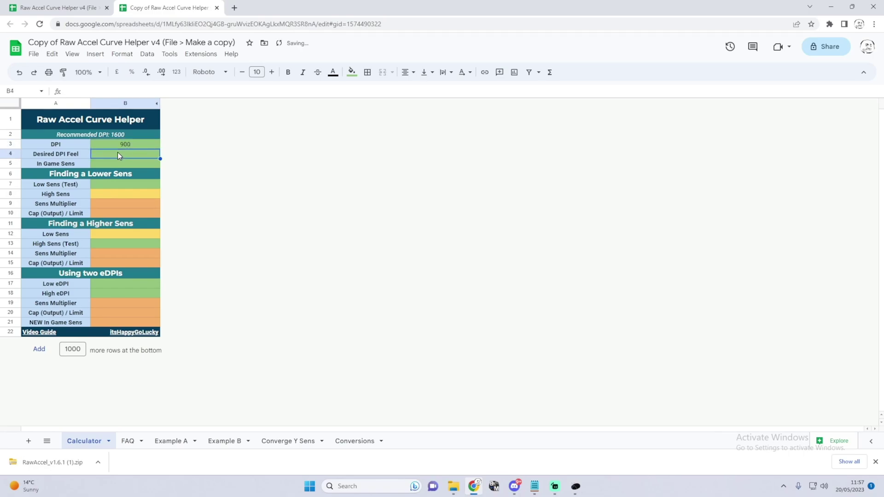
{"action": "type", "text": "1600"}
{"action": "key", "text": "Return"}
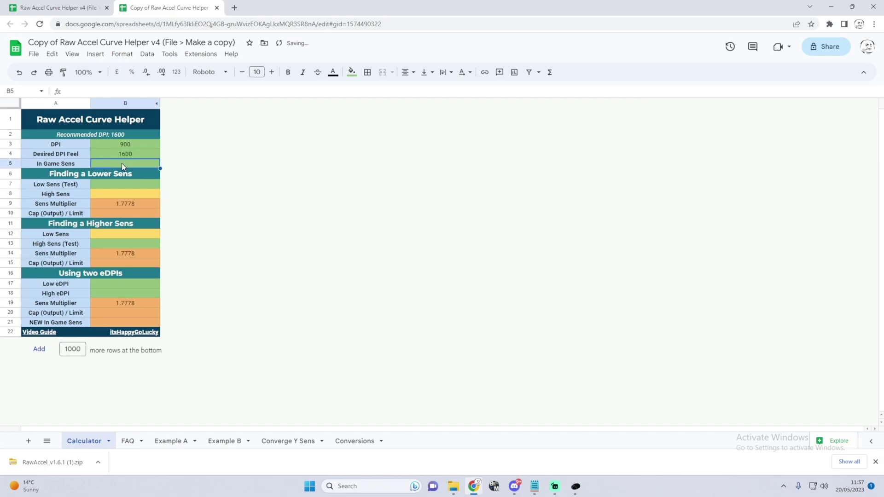
{"action": "type", "text": "0.35"}
{"action": "key", "text": "Return"}
{"action": "key", "text": "Down"}
{"action": "key", "text": "Down"}
{"action": "key", "text": "Down"}
{"action": "key", "text": "Down"}
{"action": "key", "text": "Down"}
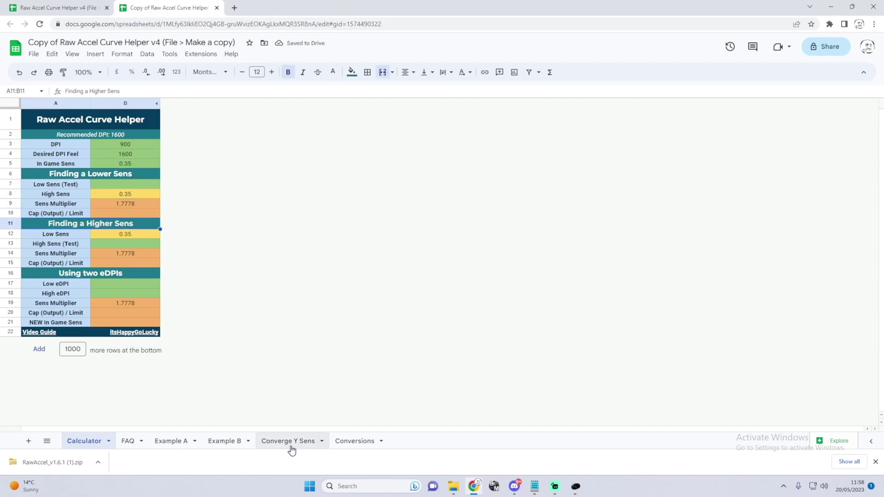
{"action": "left_click", "coordinate": [348, 486]}
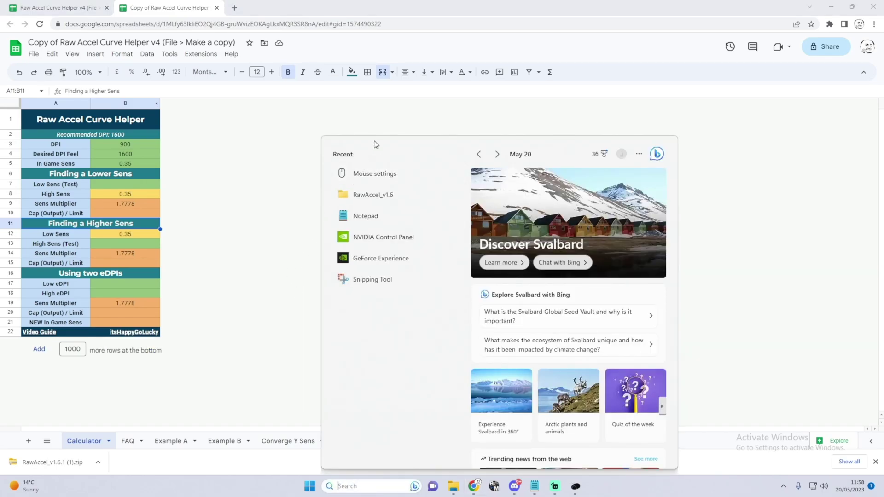
Launch Calculator, centre it on screen, and compute 0.35 × 2 = 0.7.
{"action": "type", "text": "calculatopr"}
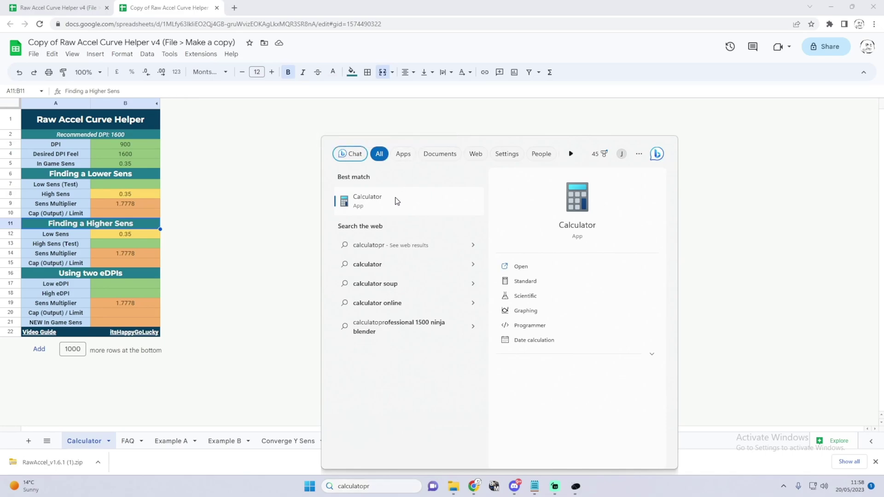
{"action": "left_click", "coordinate": [394, 198]}
{"action": "left_click_drag", "start_coordinate": [115, 39], "coordinate": [437, 111]}
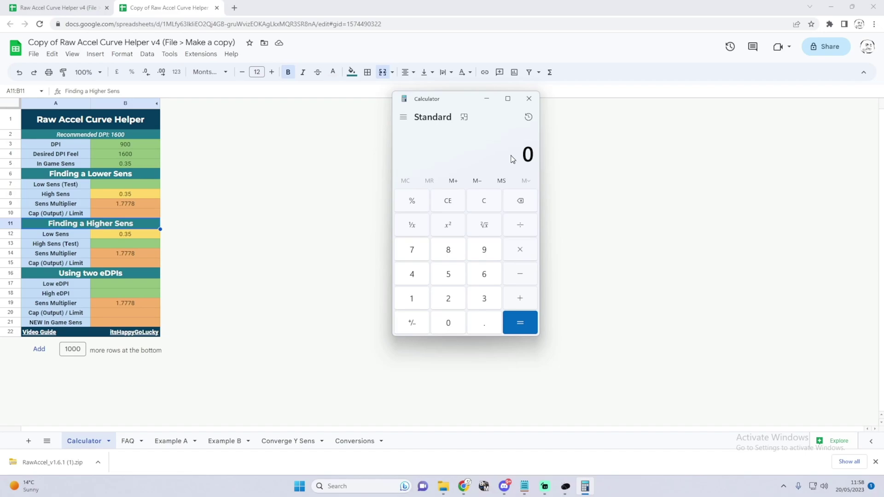
{"action": "left_click", "coordinate": [484, 322]}
{"action": "left_click", "coordinate": [484, 299]}
{"action": "left_click", "coordinate": [448, 274]}
{"action": "left_click", "coordinate": [520, 250]}
{"action": "left_click", "coordinate": [448, 298]}
{"action": "left_click", "coordinate": [520, 322]}
Enter 0.7 as Low Sens (Test) in cell B7.
{"action": "left_click", "coordinate": [124, 185]}
{"action": "type", "text": "0."}
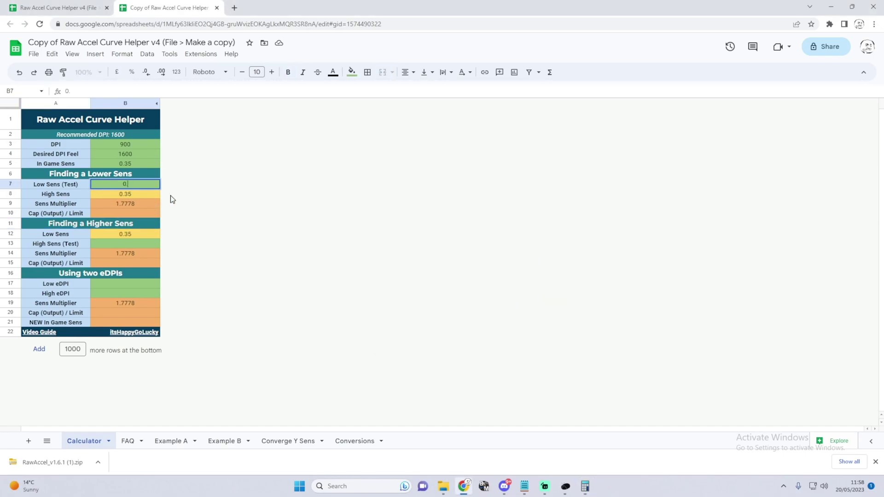
{"action": "type", "text": "7"}
{"action": "key", "text": "Return"}
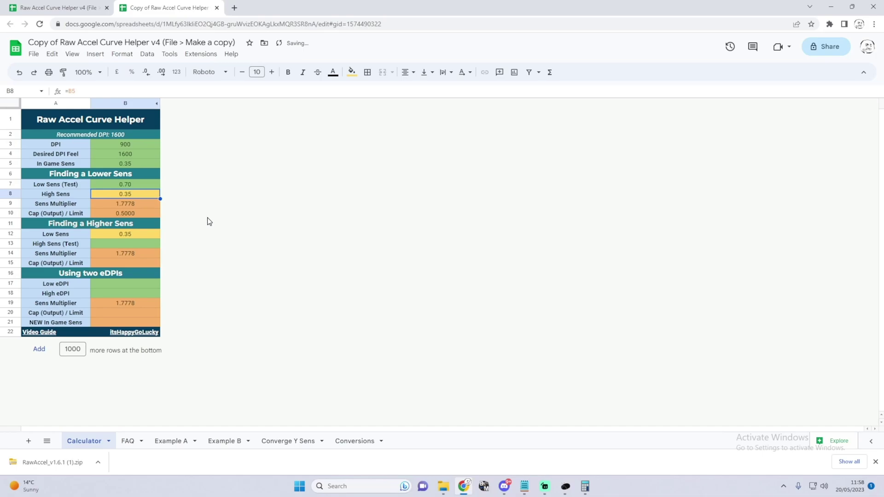
Clear Calculator and compute 0.35 × 3 = 1.05.
{"action": "key", "text": "alt+Tab"}
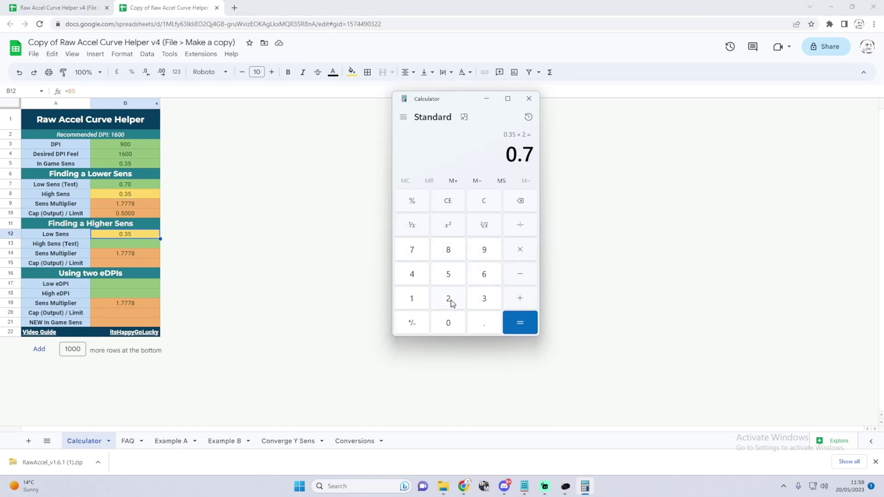
{"action": "left_click", "coordinate": [520, 200]}
{"action": "key", "text": "Escape"}
{"action": "left_click", "coordinate": [485, 324]}
{"action": "left_click", "coordinate": [484, 298]}
{"action": "left_click", "coordinate": [448, 274]}
{"action": "left_click", "coordinate": [520, 250]}
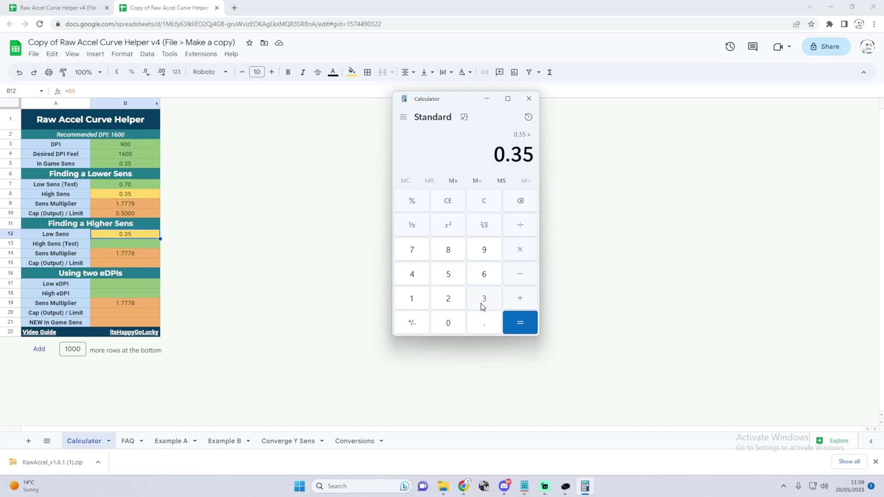
{"action": "left_click", "coordinate": [483, 305]}
{"action": "left_click", "coordinate": [519, 323]}
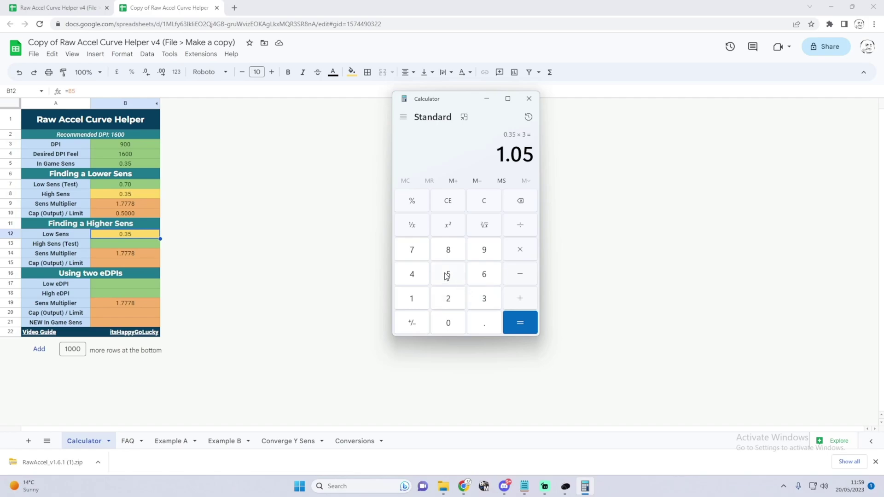
Enter 1.05 as High Sens (Test) in cell B13.
{"action": "left_click", "coordinate": [115, 242]}
{"action": "left_click", "coordinate": [586, 487]}
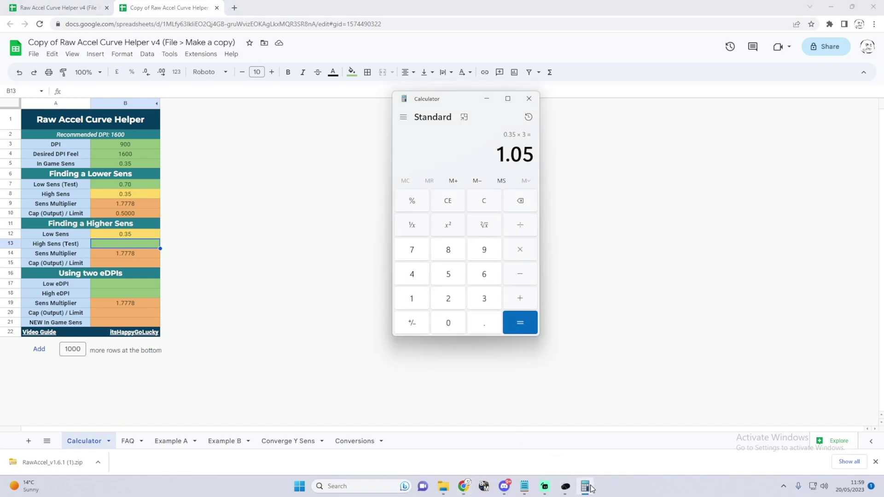
{"action": "left_click", "coordinate": [130, 242]}
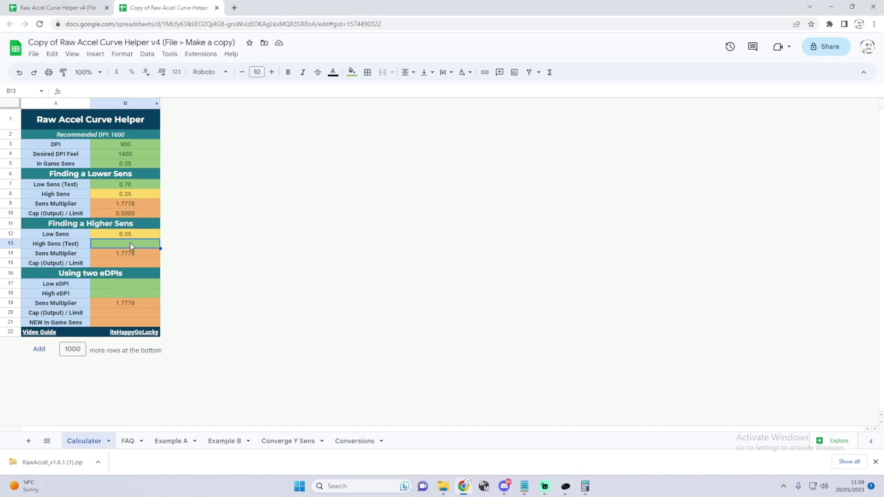
{"action": "type", "text": "1.05"}
{"action": "key", "text": "Return"}
{"action": "key", "text": "alt+Tab"}
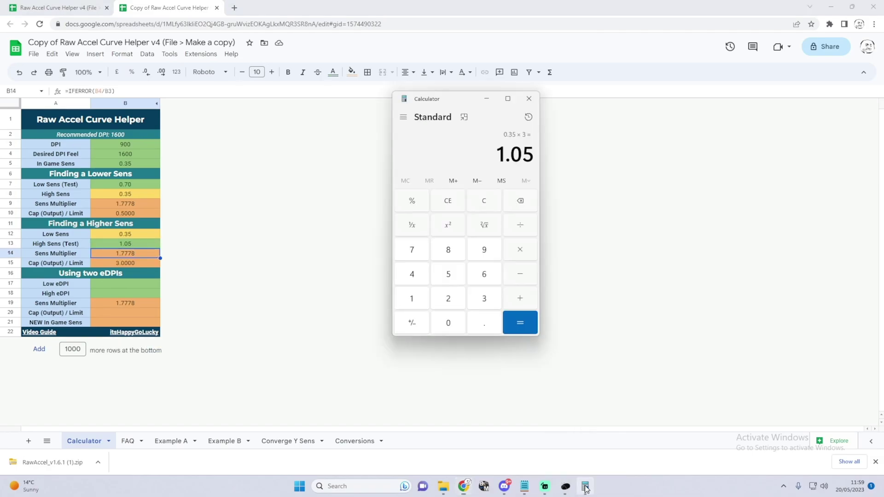
Enter 280 as Low eDPI in cell B17.
{"action": "left_click", "coordinate": [112, 283]}
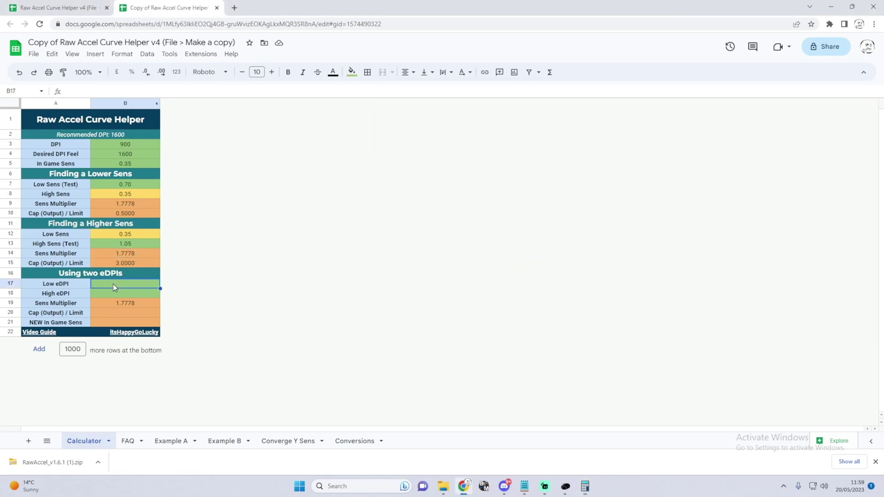
{"action": "type", "text": "280"}
{"action": "key", "text": "Down"}
{"action": "key", "text": "Down"}
{"action": "key", "text": "Down"}
{"action": "key", "text": "Down"}
{"action": "left_click", "coordinate": [135, 291]}
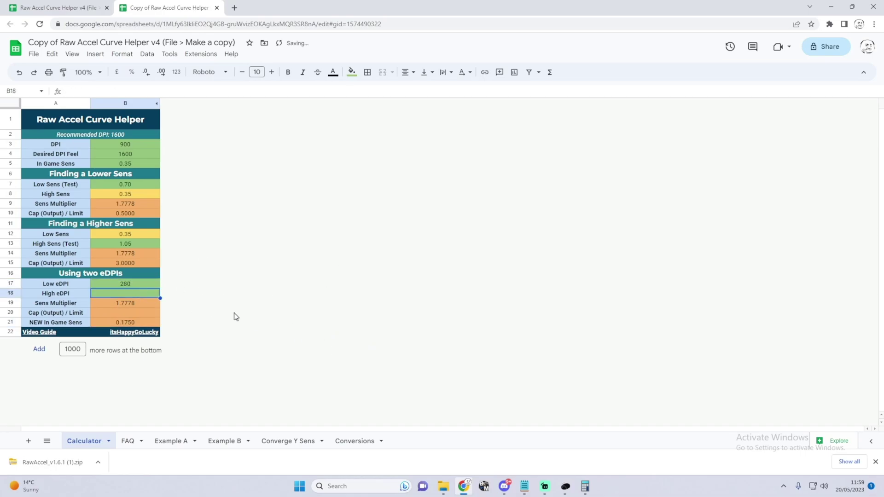
Compute 280 × 2 = 560 in Calculator, then close it.
{"action": "left_click", "coordinate": [585, 486]}
{"action": "left_click", "coordinate": [449, 300]}
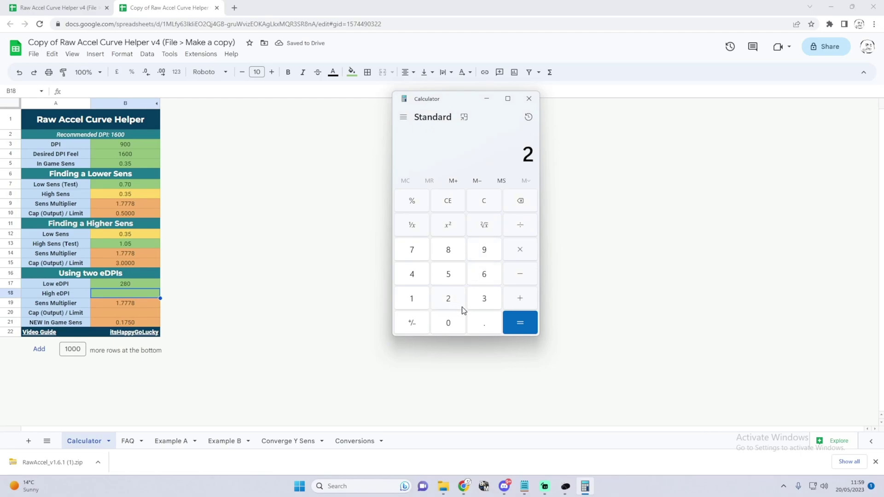
{"action": "left_click", "coordinate": [449, 257]}
{"action": "left_click", "coordinate": [450, 323]}
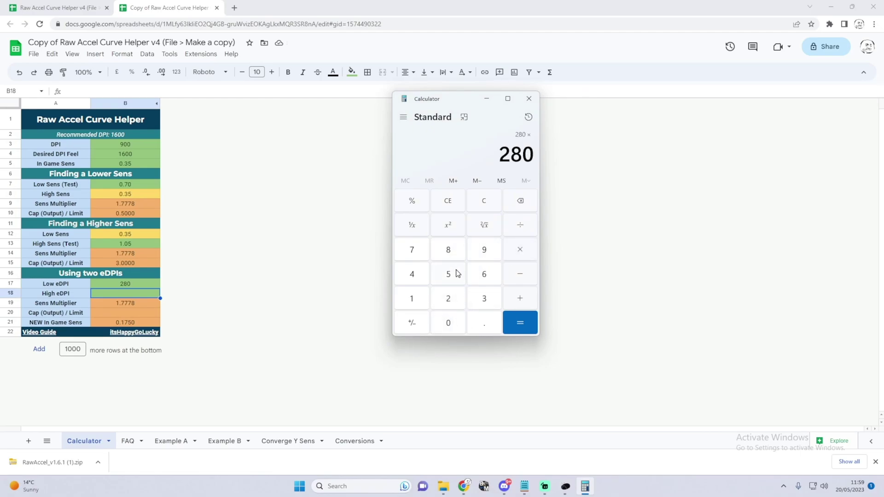
{"action": "left_click", "coordinate": [450, 299]}
{"action": "left_click", "coordinate": [514, 315]}
{"action": "left_click", "coordinate": [529, 101]}
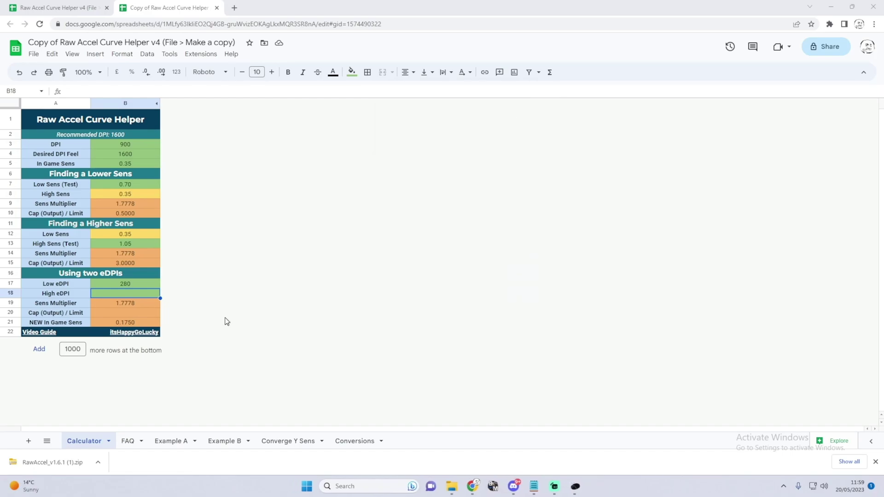
Enter 560 as High eDPI in cell B18.
{"action": "type", "text": "560"}
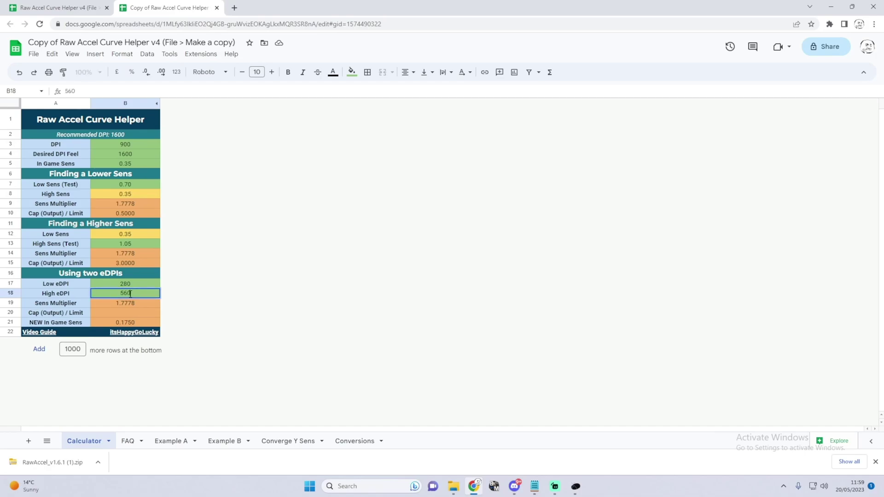
{"action": "key", "text": "Return"}
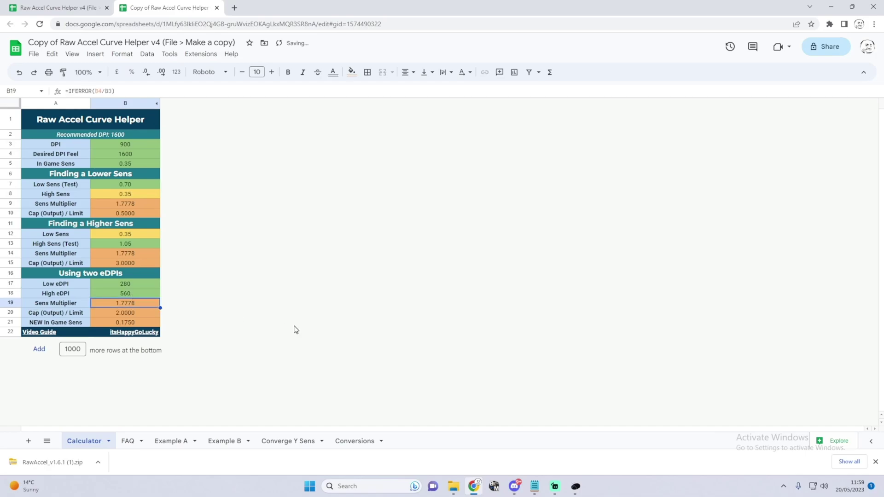
{"action": "key", "text": "Down"}
{"action": "key", "text": "Down"}
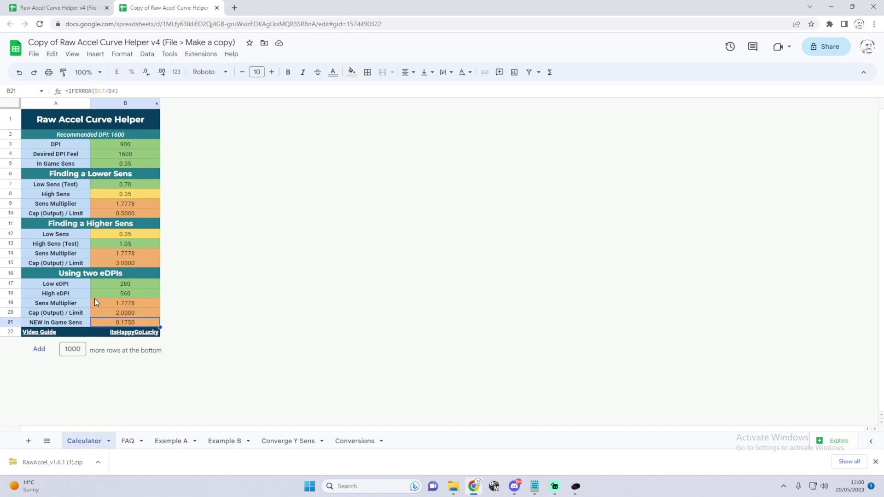
{"action": "left_click", "coordinate": [148, 184]}
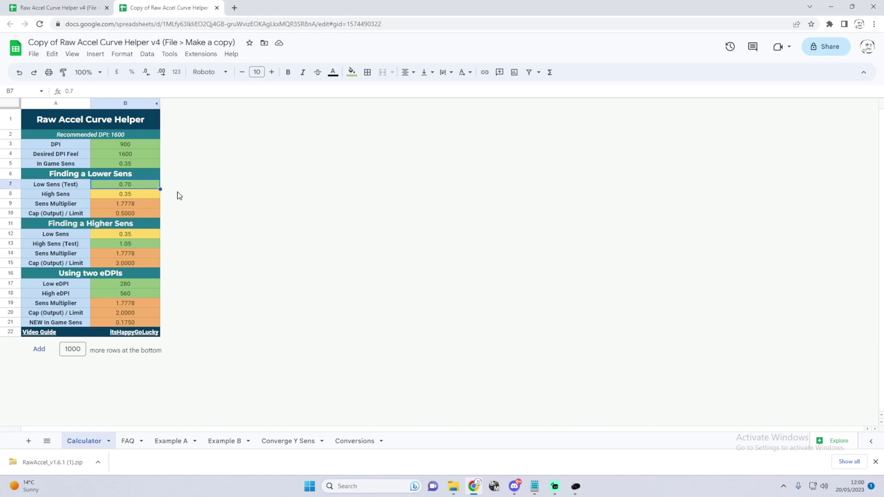
Bring the Raw Accel window forward and centre it over the helper sheet.
{"action": "key", "text": "Down"}
{"action": "key", "text": "Down"}
{"action": "key", "text": "Down"}
{"action": "key", "text": "Down"}
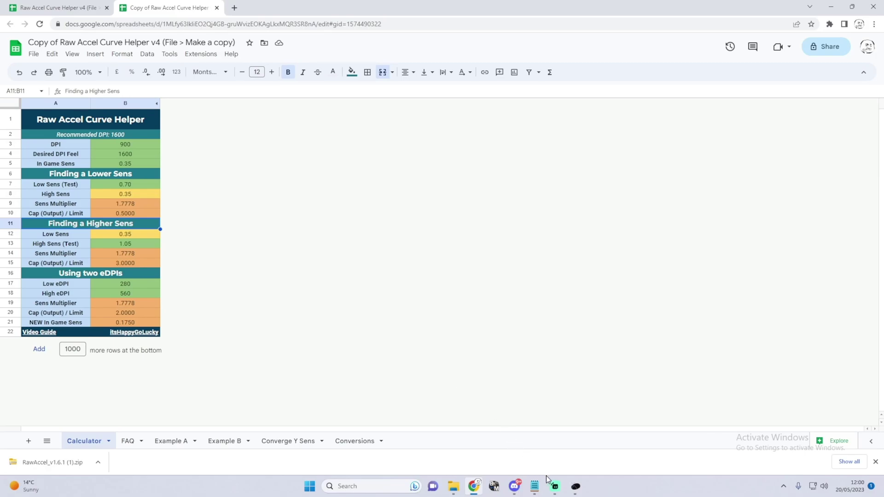
{"action": "left_click", "coordinate": [576, 486]}
{"action": "left_click_drag", "start_coordinate": [364, 82], "coordinate": [405, 111]}
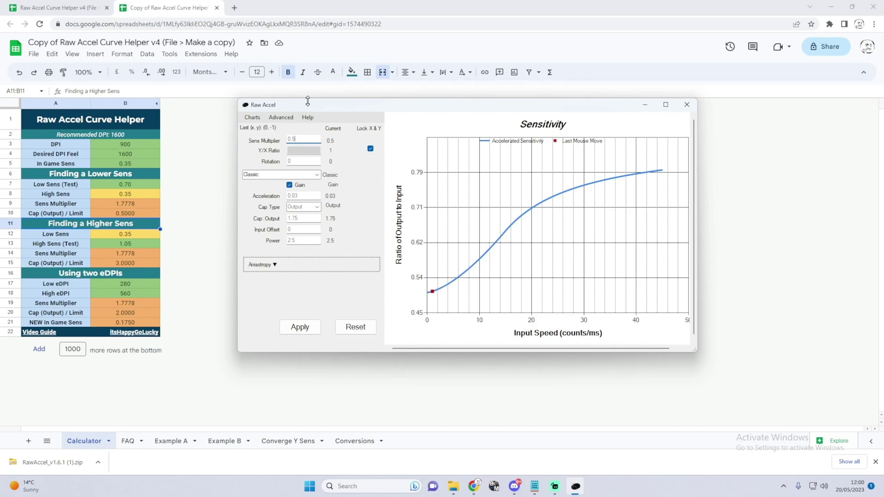
{"action": "left_click_drag", "start_coordinate": [303, 106], "coordinate": [302, 106]}
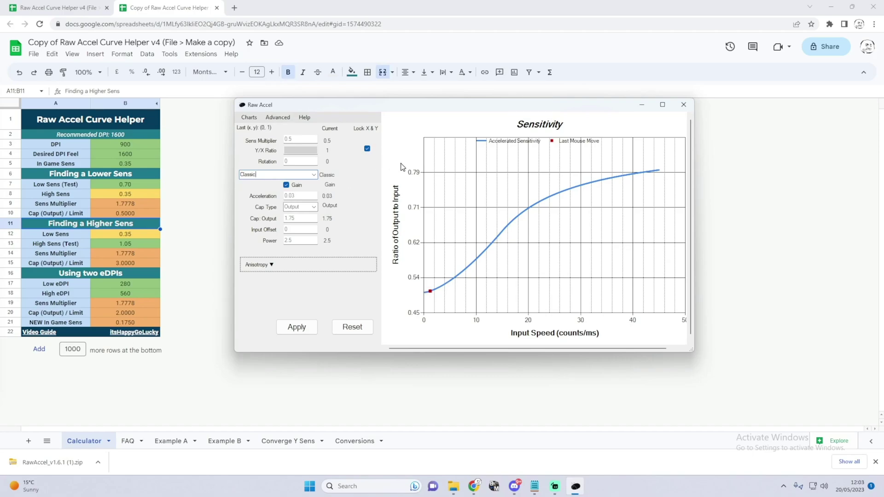
Keep Classic mode, set sens multiplier 1 and input offset 15, and apply.
{"action": "left_click", "coordinate": [315, 175]}
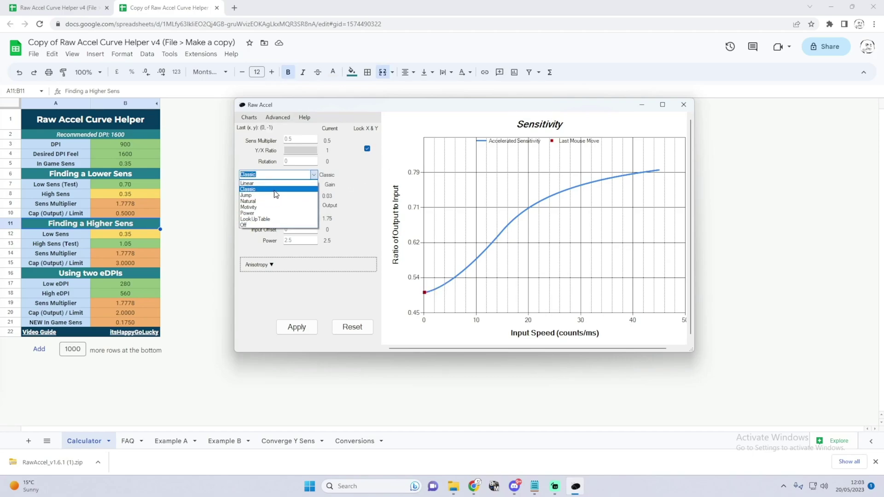
{"action": "left_click", "coordinate": [275, 190]}
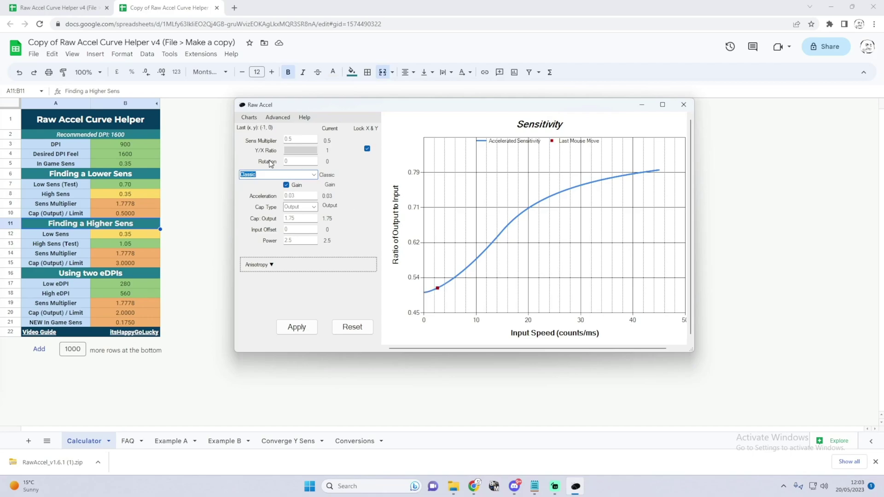
{"action": "double_click", "coordinate": [289, 139]}
{"action": "type", "text": "1"}
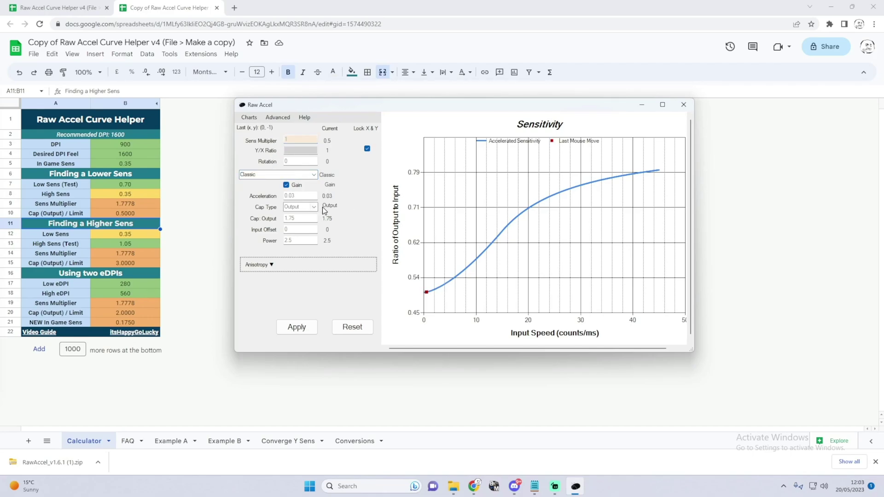
{"action": "double_click", "coordinate": [301, 229]}
{"action": "type", "text": "15"}
{"action": "key", "text": "Tab"}
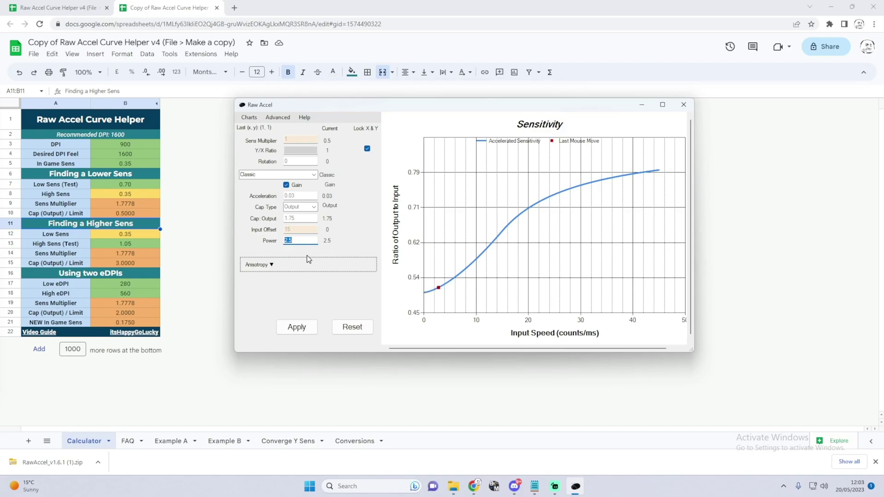
{"action": "key", "text": "Return"}
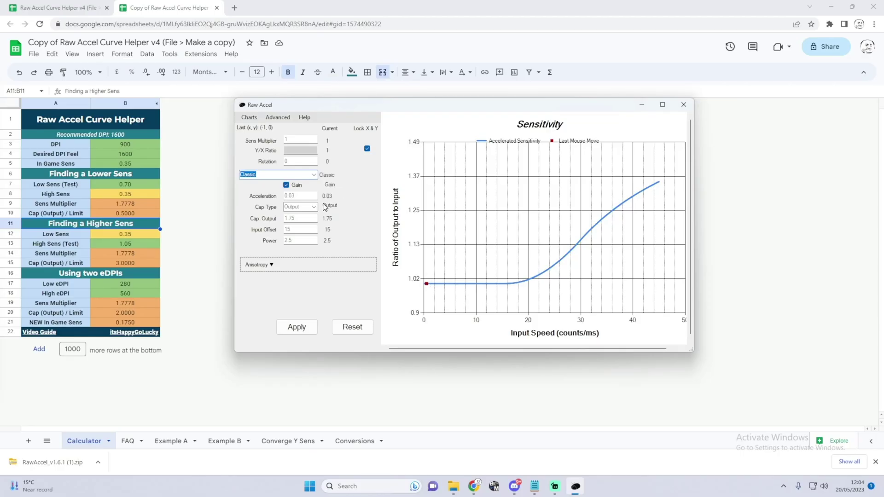
Keep Classic mode and re-enter sens multiplier 0.5 and input offset 0 without applying.
{"action": "left_click", "coordinate": [285, 174]}
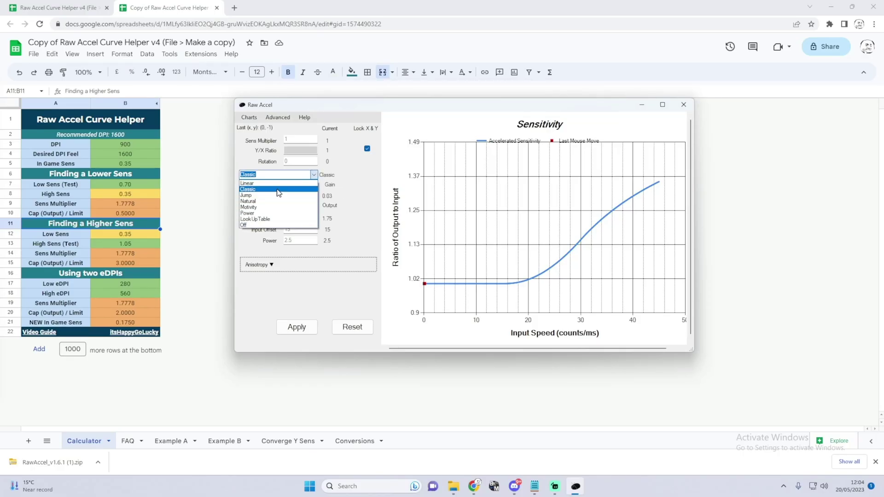
{"action": "left_click", "coordinate": [278, 190]}
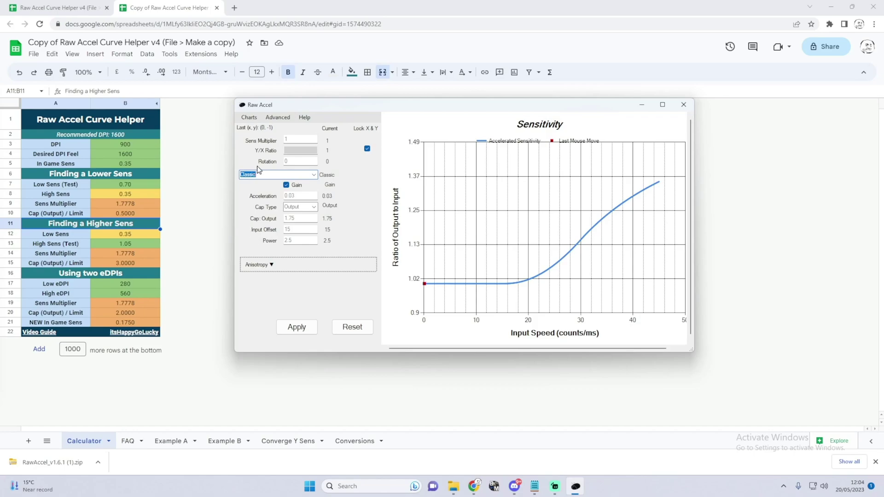
{"action": "left_click", "coordinate": [297, 139]}
{"action": "key", "text": "BackSpace"}
{"action": "type", "text": "0.5"}
{"action": "key", "text": "Return"}
{"action": "double_click", "coordinate": [297, 230]}
{"action": "type", "text": "0"}
{"action": "key", "text": "Tab"}
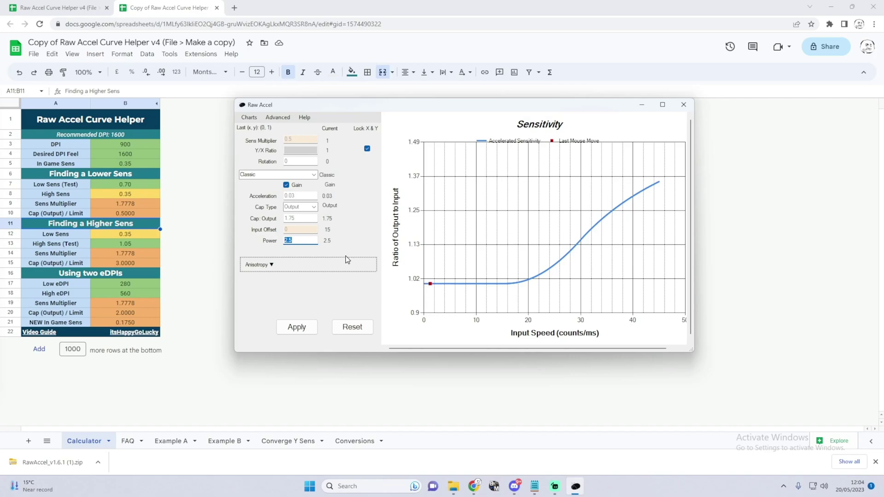
Apply the Classic curve with sens multiplier 0.5 and input offset 0 in Raw Accel.
{"action": "left_click", "coordinate": [297, 327]}
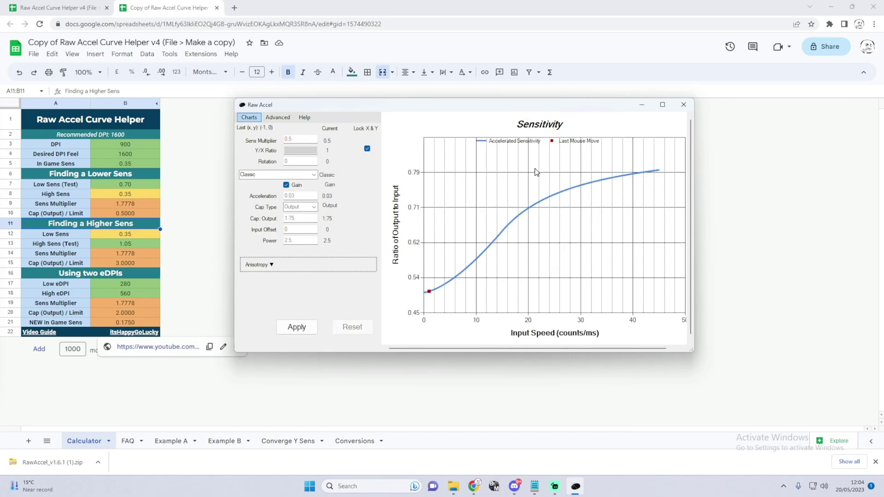